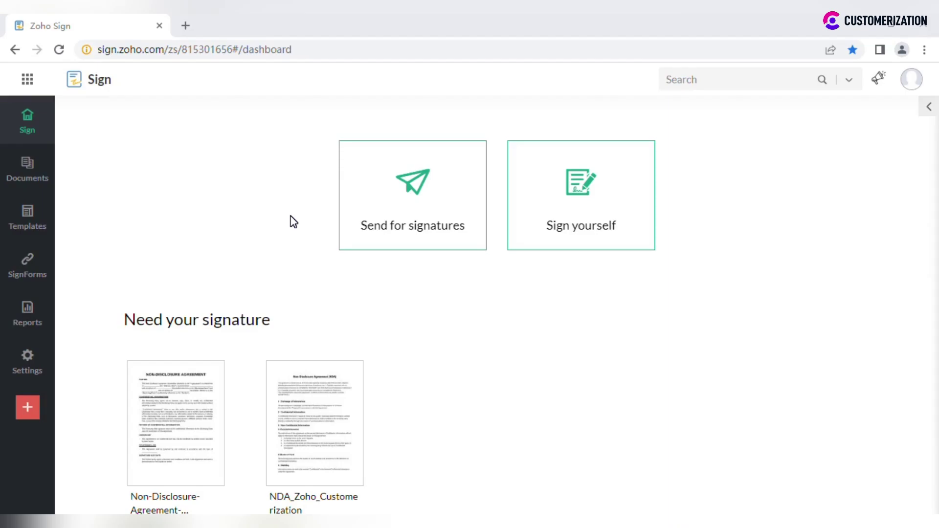
- Go to Settings, then Admin Account settings, and show the Recipient experience signature input modes
{"action": "left_click", "coordinate": [23, 367]}
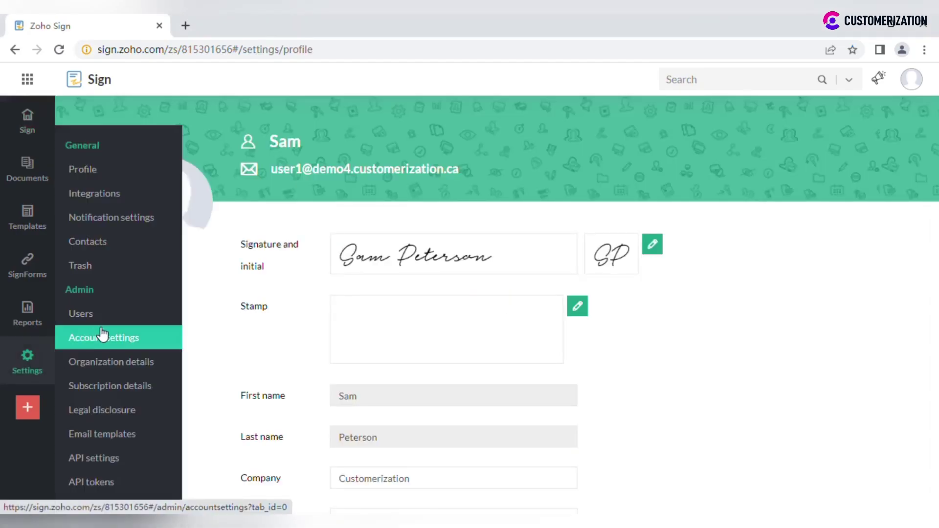
{"action": "left_click", "coordinate": [100, 338]}
{"action": "left_click", "coordinate": [145, 201]}
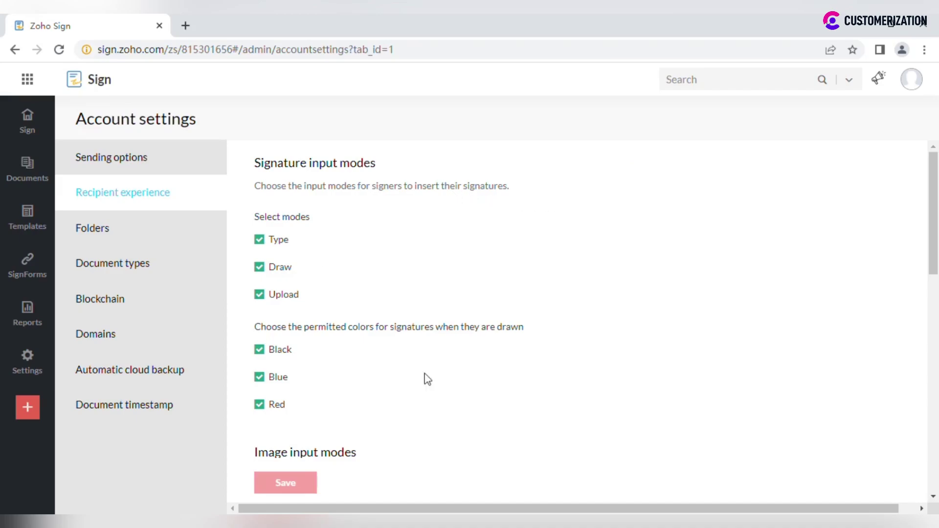
{"action": "scroll", "coordinate": [506, 388], "scroll_direction": "down", "scroll_amount": 2}
{"action": "scroll", "coordinate": [506, 387], "scroll_direction": "down", "scroll_amount": 2}
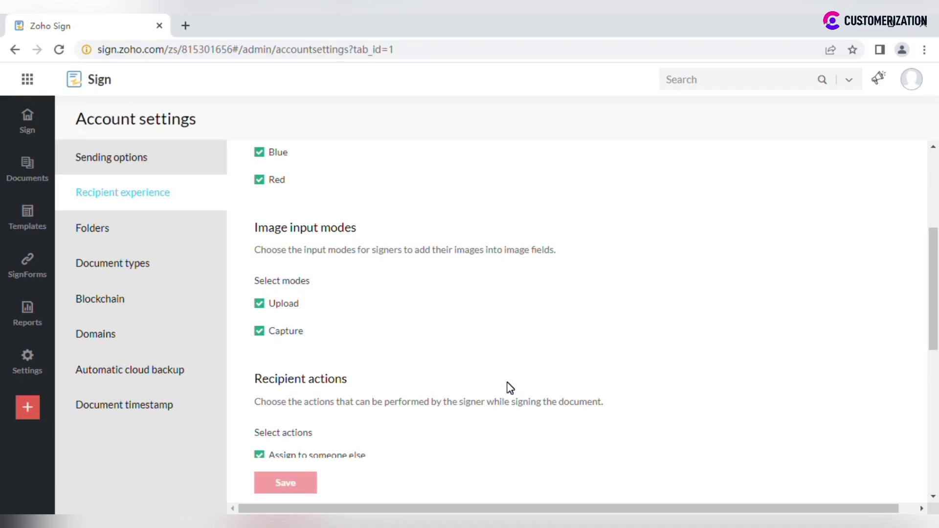
{"action": "scroll", "coordinate": [510, 388], "scroll_direction": "down", "scroll_amount": 1}
{"action": "scroll", "coordinate": [509, 387], "scroll_direction": "down", "scroll_amount": 2}
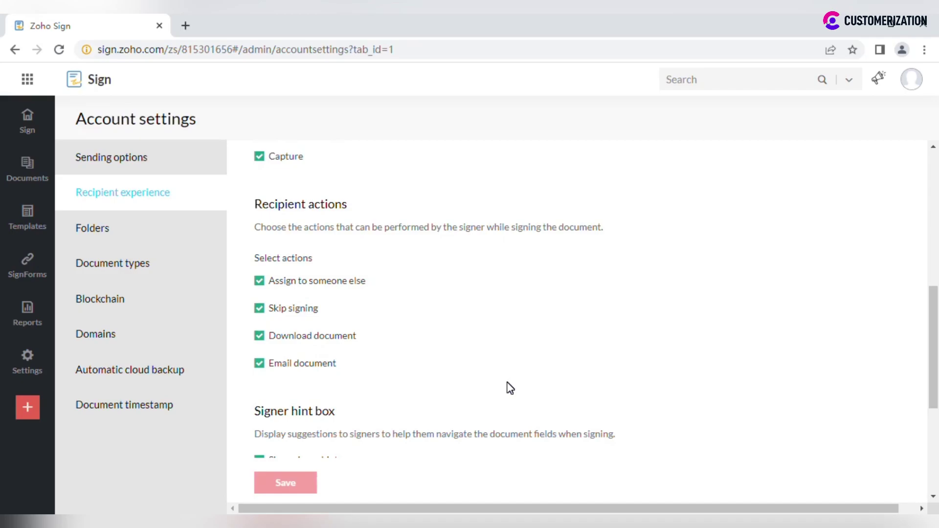
{"action": "scroll", "coordinate": [555, 273], "scroll_direction": "down", "scroll_amount": 2}
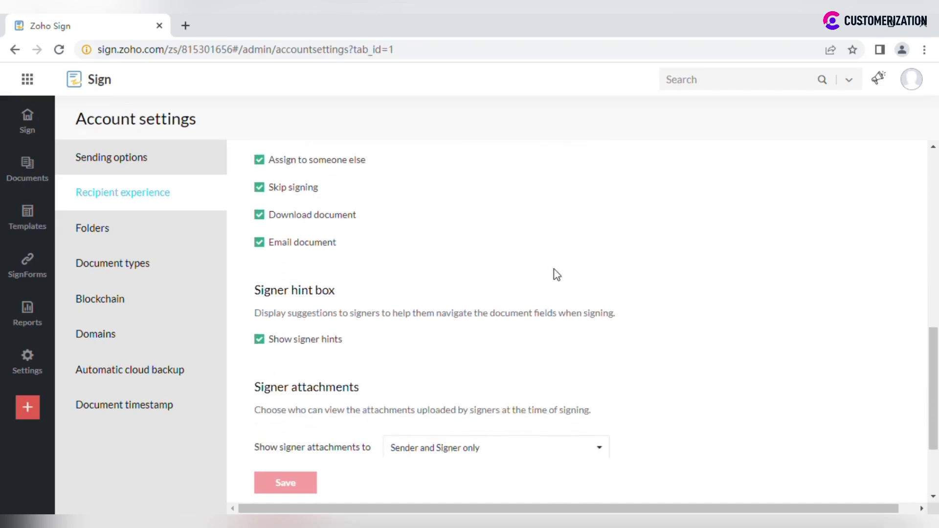
{"action": "scroll", "coordinate": [555, 274], "scroll_direction": "down", "scroll_amount": 1}
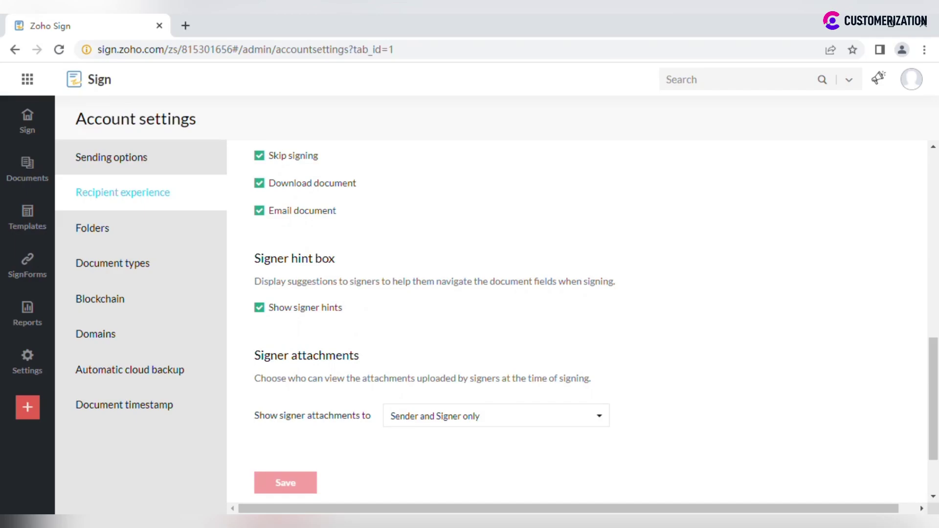
{"action": "scroll", "coordinate": [446, 256], "scroll_direction": "down", "scroll_amount": 2}
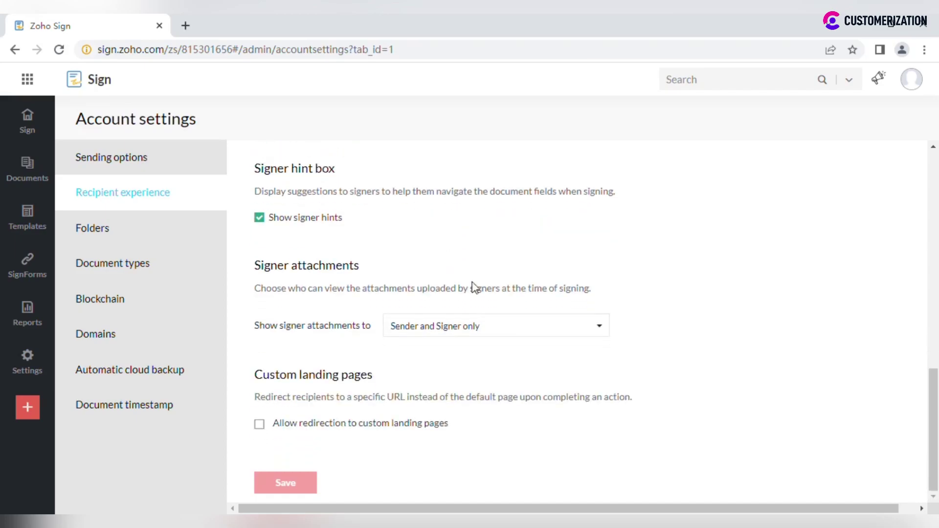
{"action": "left_click", "coordinate": [500, 336]}
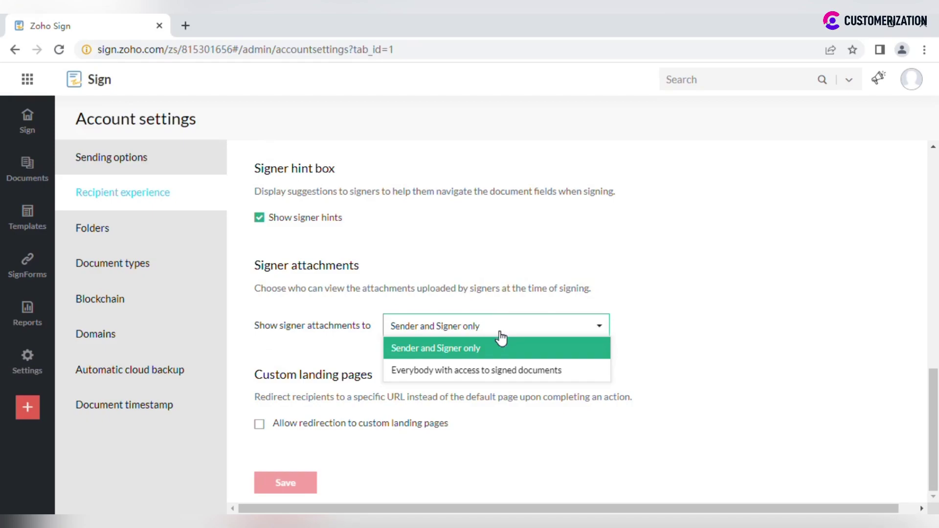
{"action": "left_click", "coordinate": [719, 299]}
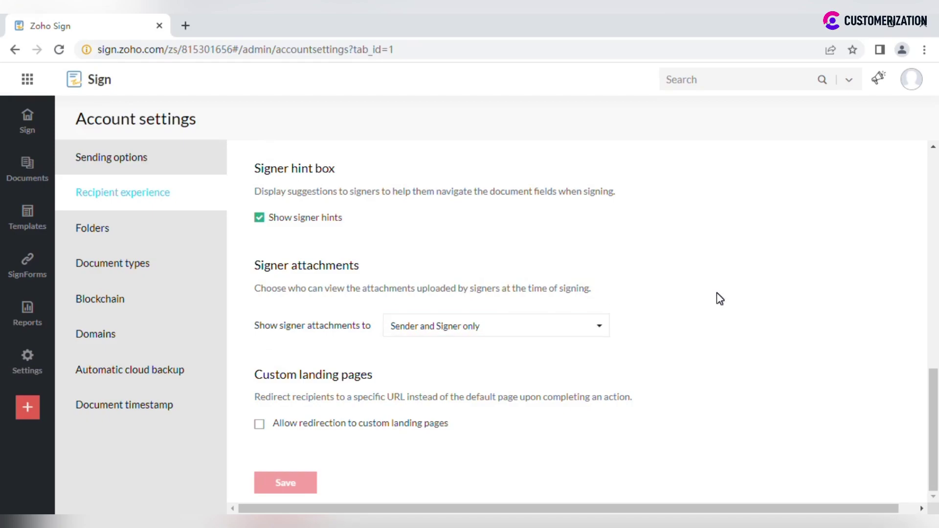
- Enable 'Allow redirection to custom landing pages' to reveal the Signing, Declining and Skipping URL fields
{"action": "left_click", "coordinate": [260, 425]}
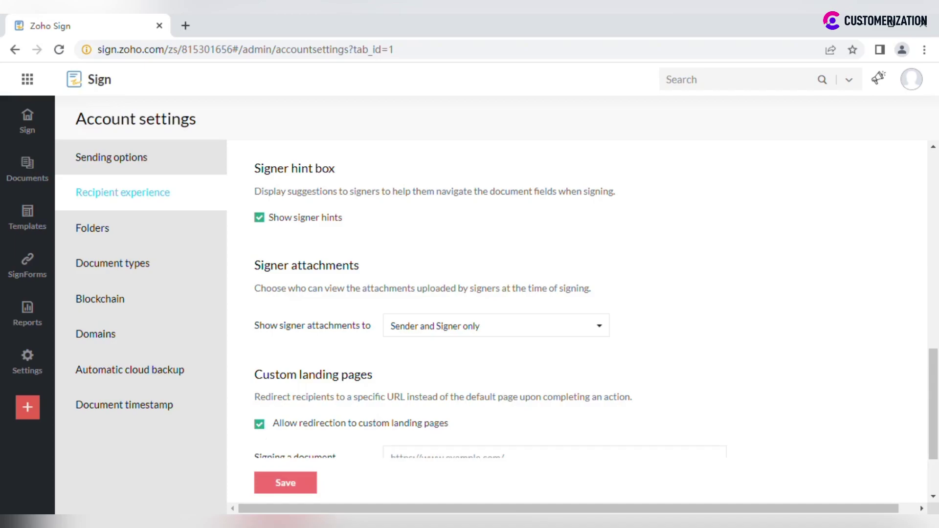
{"action": "scroll", "coordinate": [260, 429], "scroll_direction": "down", "scroll_amount": 2}
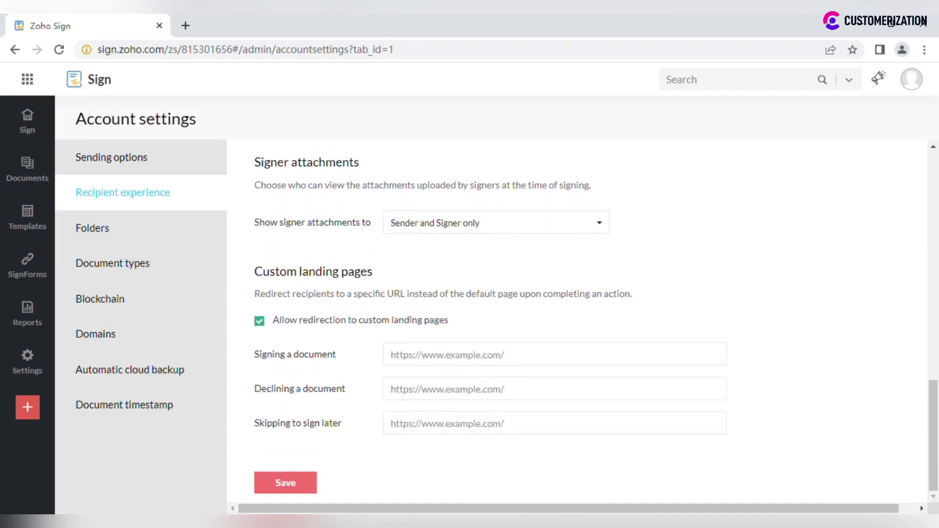